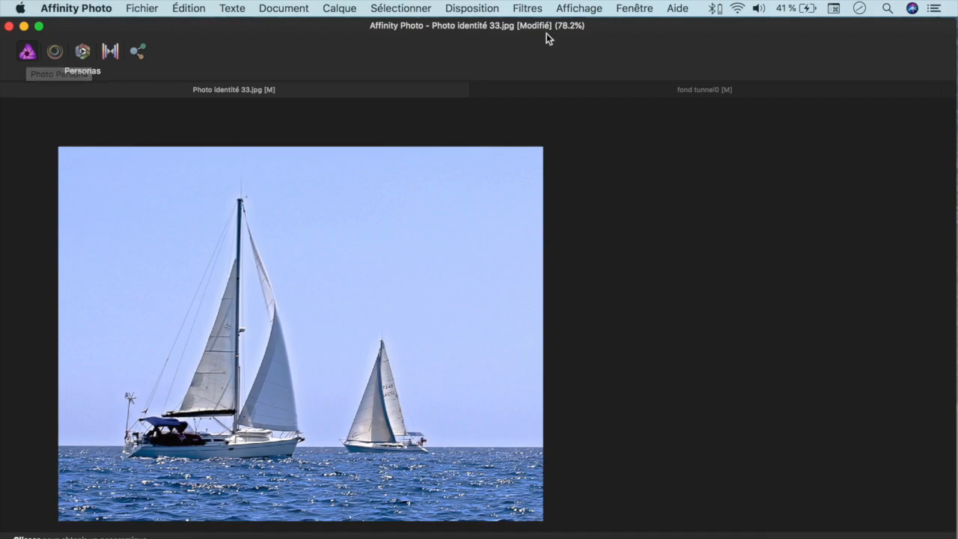
# Show the Calques panel and select the Arrière-plan layer of the sailboat photo.
pyautogui.click(577, 8)
pyautogui.moveTo(659, 391)
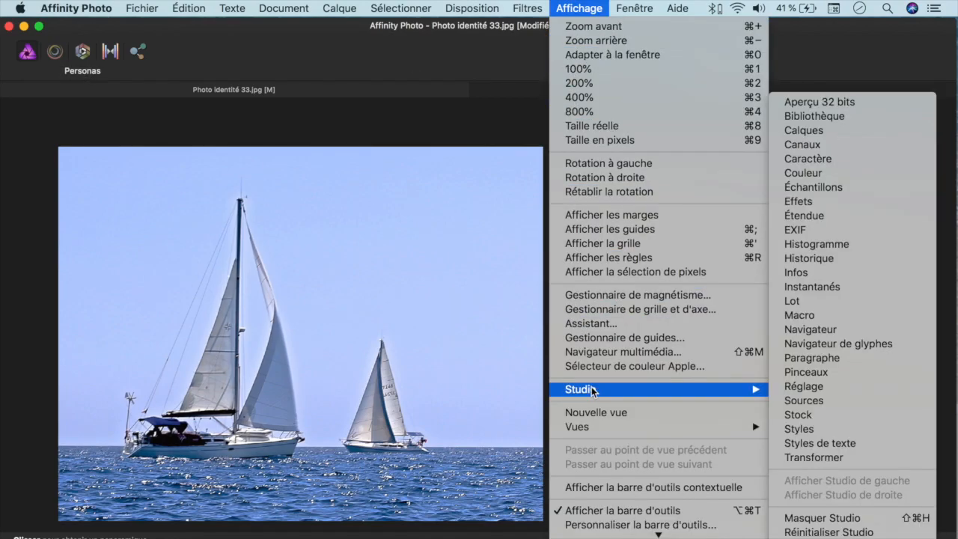
pyautogui.click(854, 131)
pyautogui.click(751, 206)
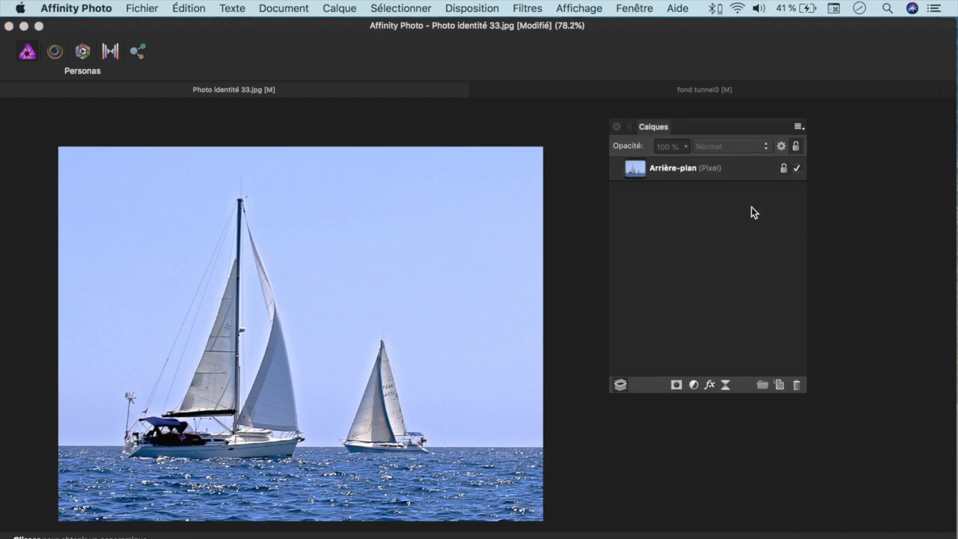
pyautogui.click(750, 171)
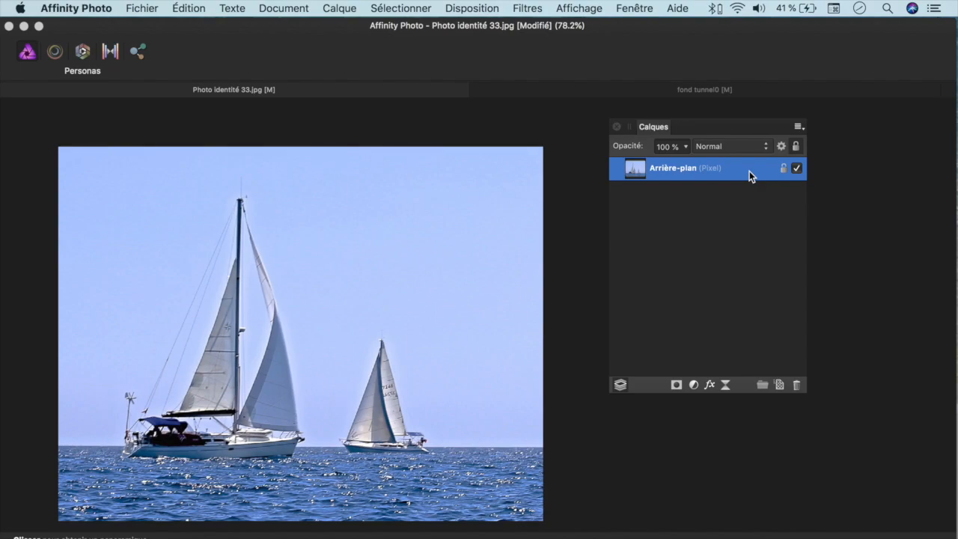
# Start the Zoom flou filter on the sailboat layer with a radius of 100 px.
pyautogui.click(527, 9)
pyautogui.moveTo(530, 26)
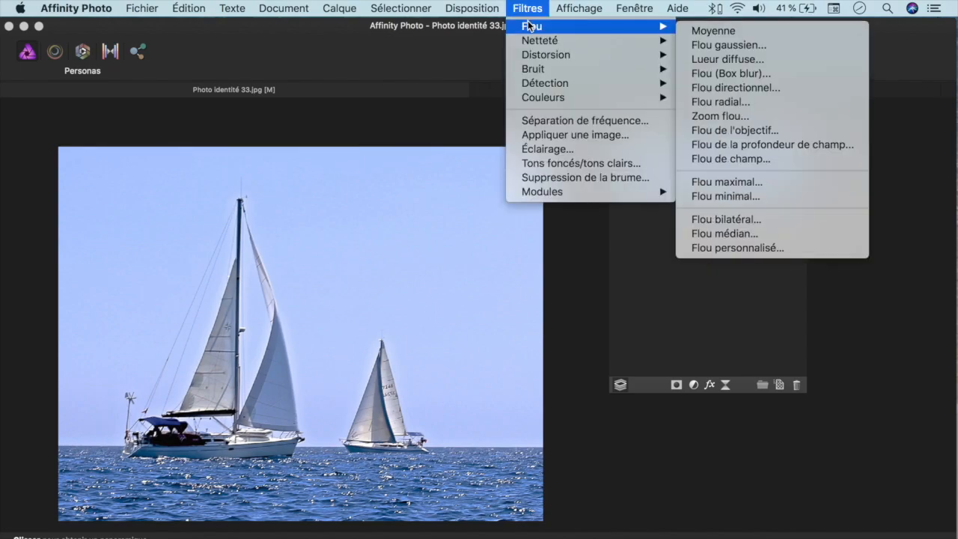
pyautogui.click(791, 114)
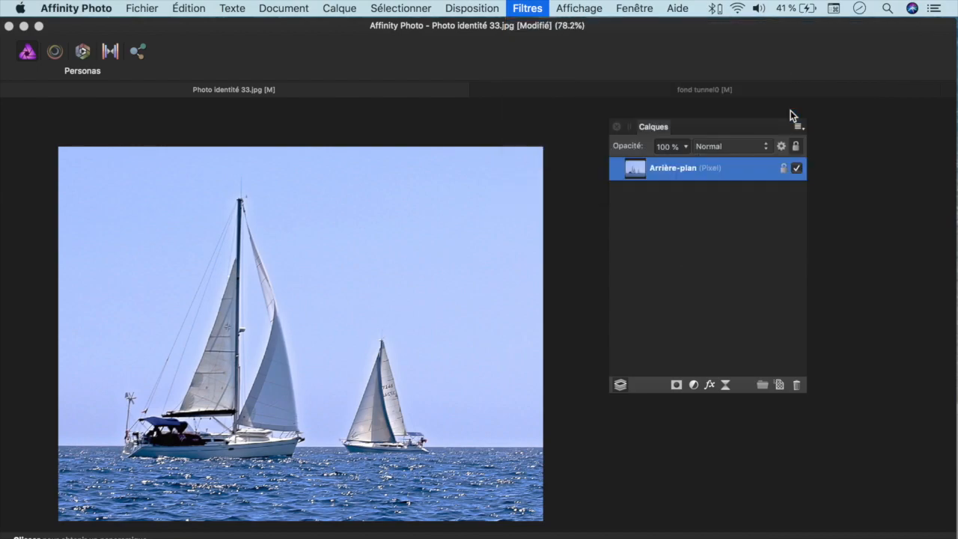
pyautogui.moveTo(884, 477)
pyautogui.mouseDown()
pyautogui.moveTo(712, 475)
pyautogui.moveTo(889, 478)
pyautogui.mouseUp()
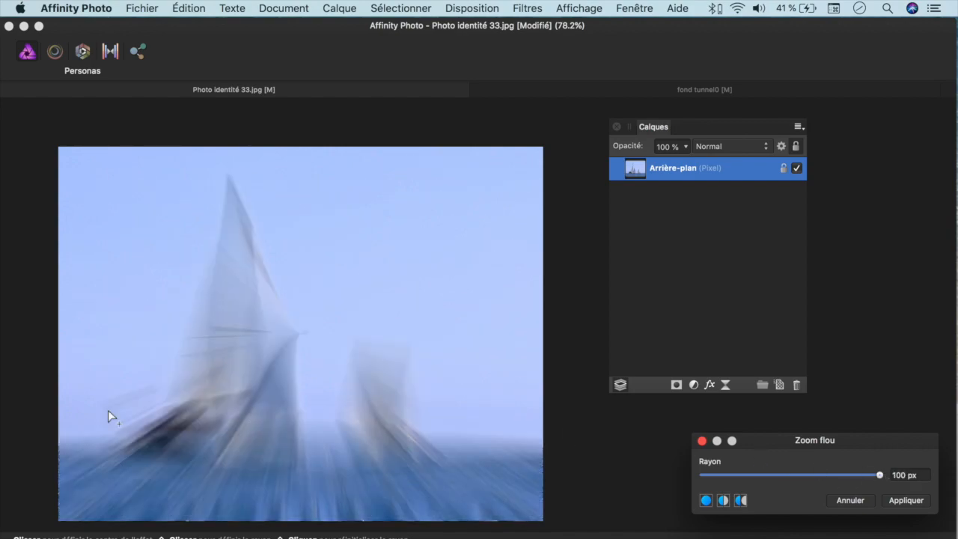
# Try several centres for the zoom blur: the horizon's left end, between the two boats, and beyond the photo's right edge.
pyautogui.click(61, 438)
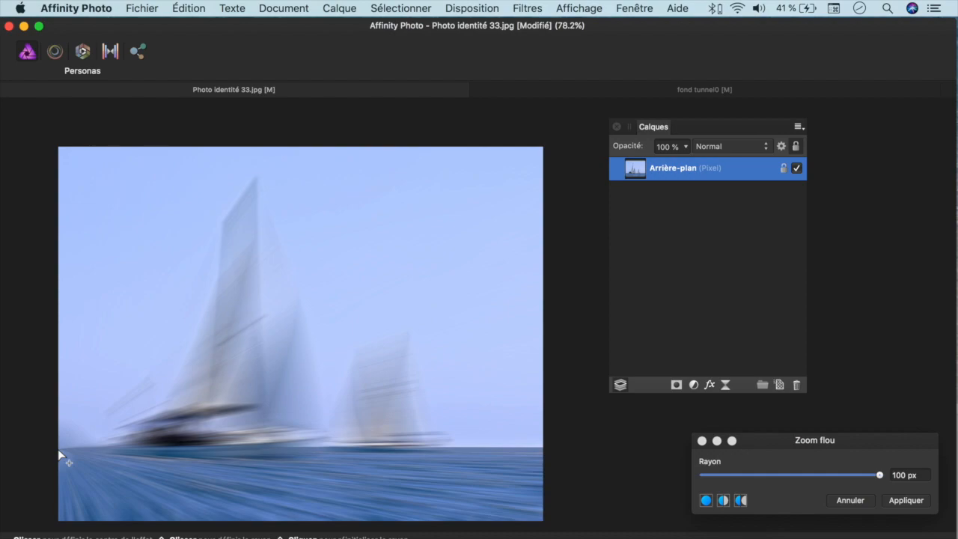
pyautogui.click(327, 449)
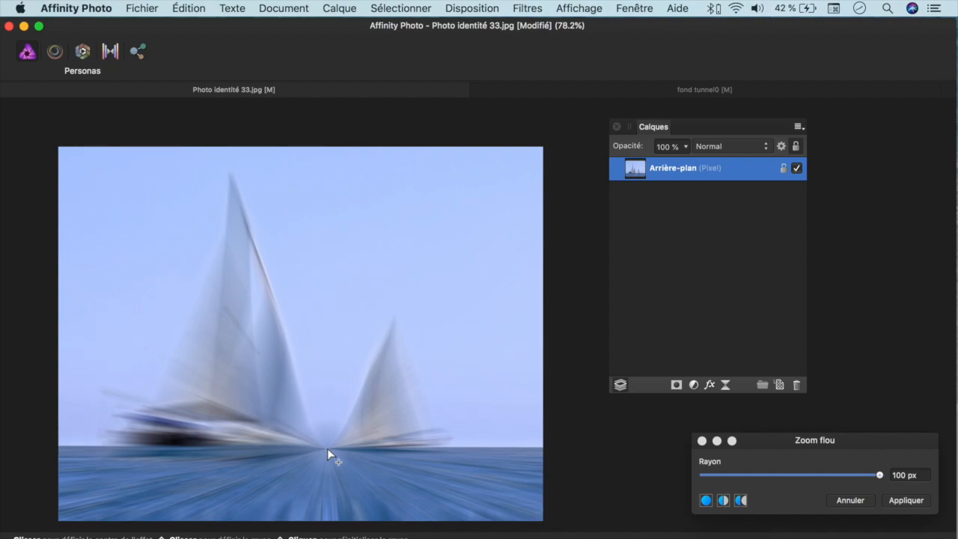
pyautogui.click(722, 274)
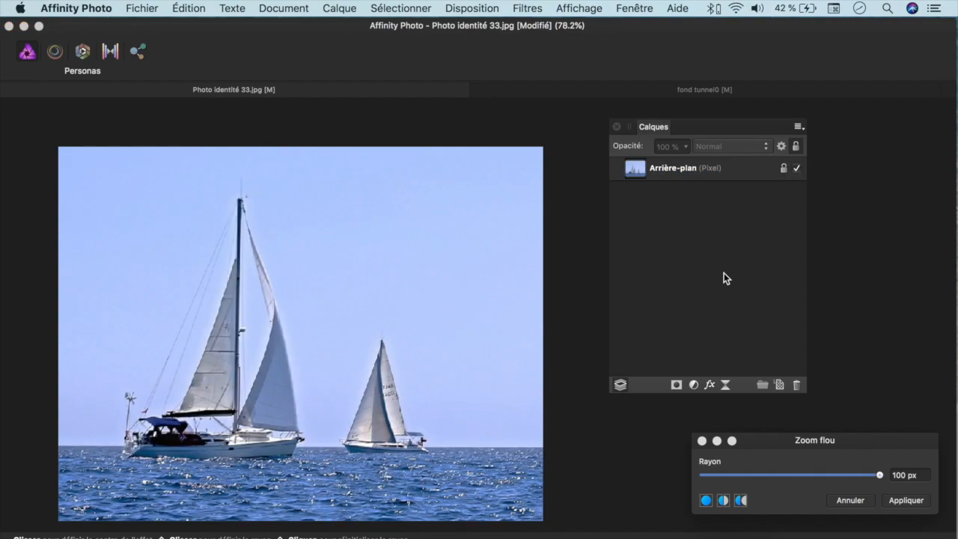
pyautogui.click(733, 170)
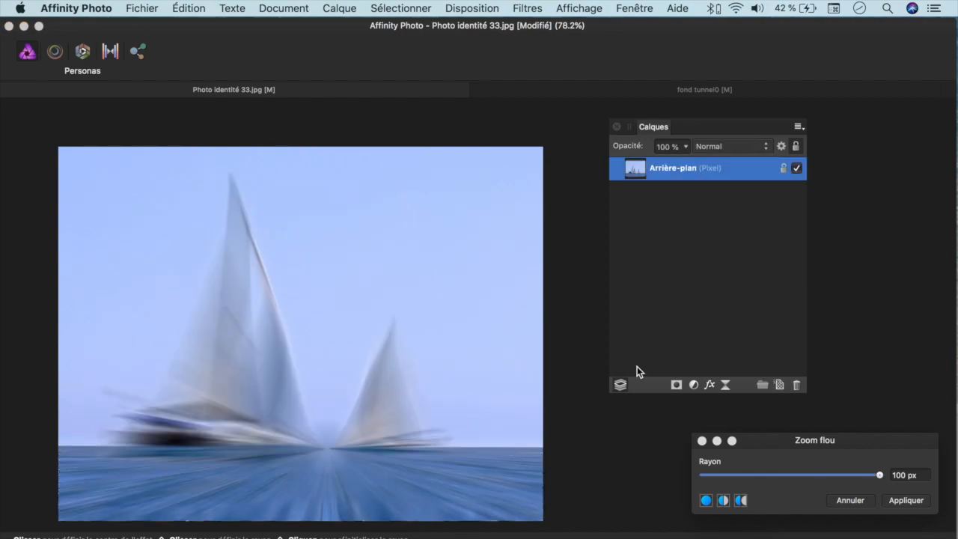
pyautogui.click(676, 456)
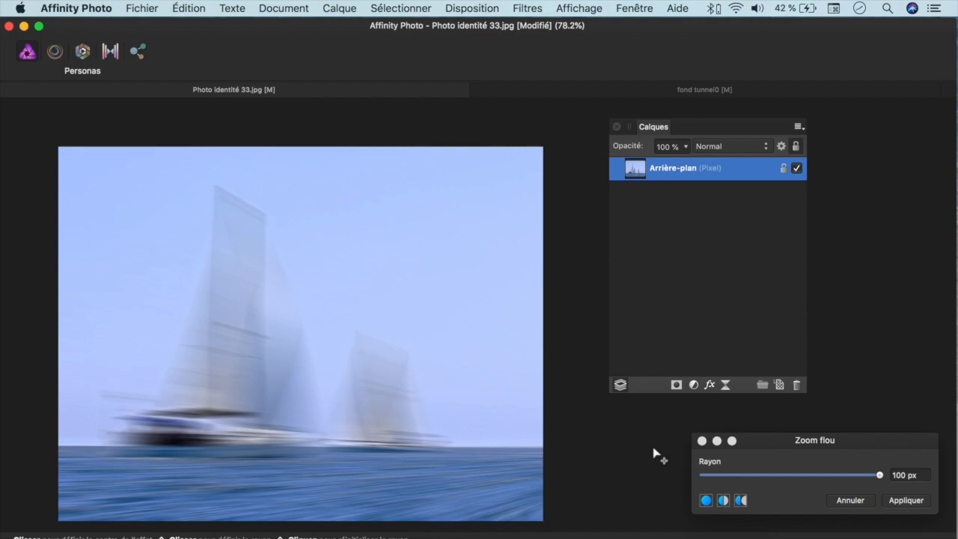
# Switch to the fond tunnel0 document.
pyautogui.click(558, 87)
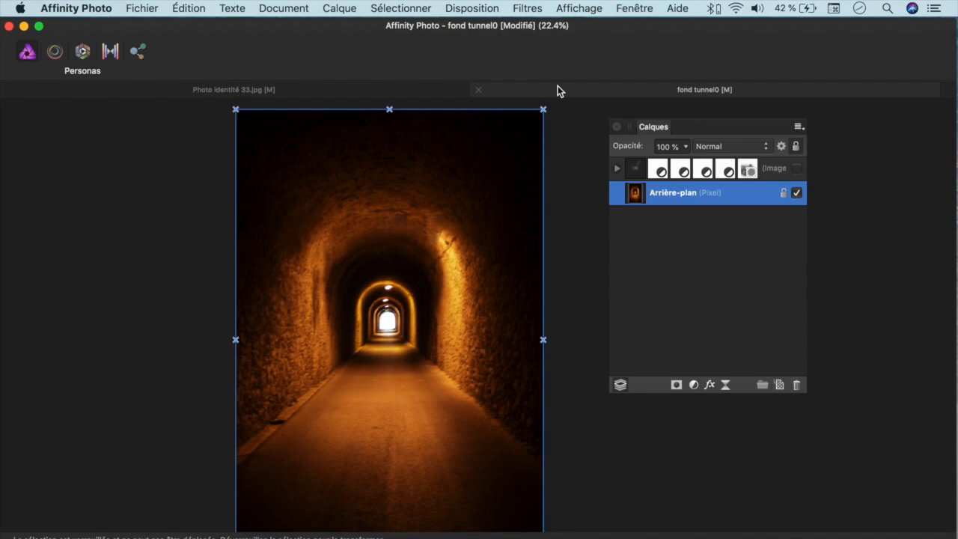
pyautogui.click(541, 14)
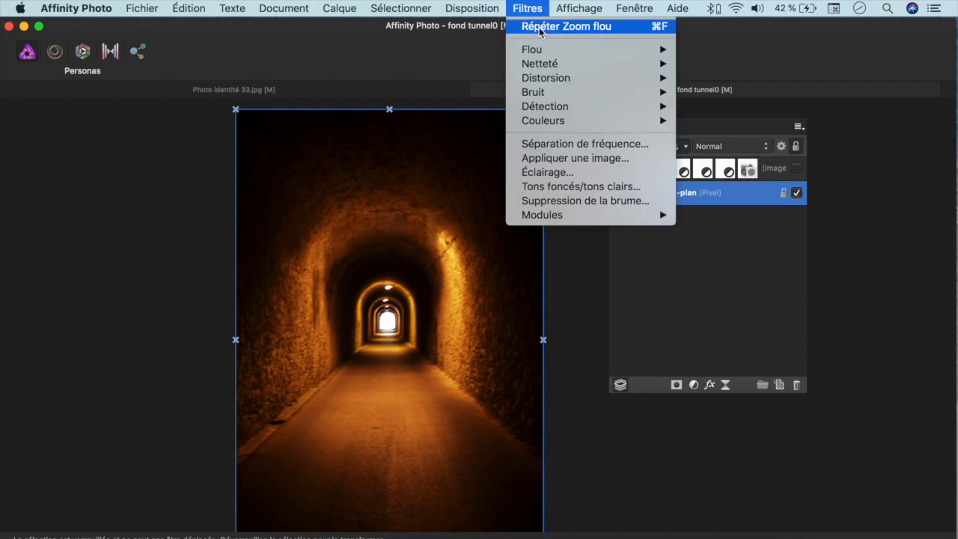
pyautogui.moveTo(541, 50)
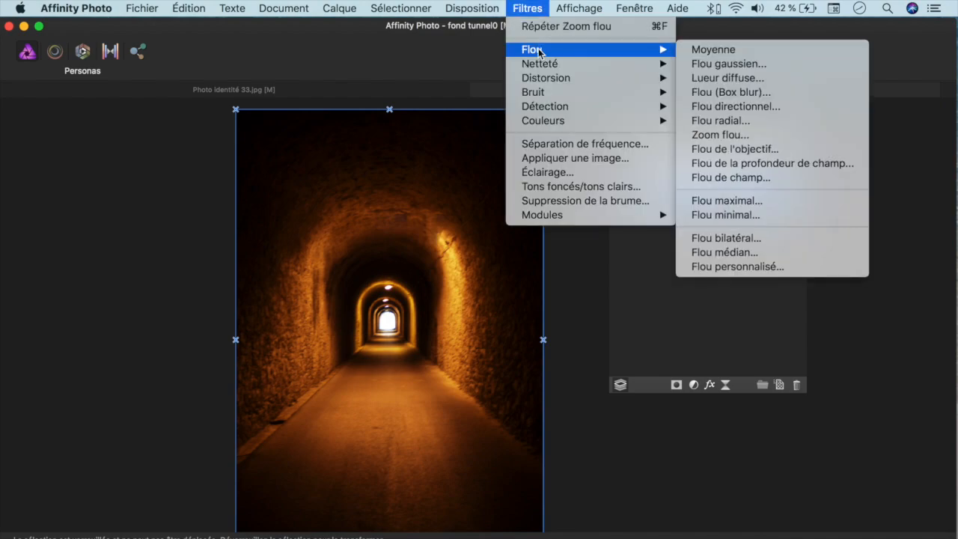
pyautogui.click(736, 136)
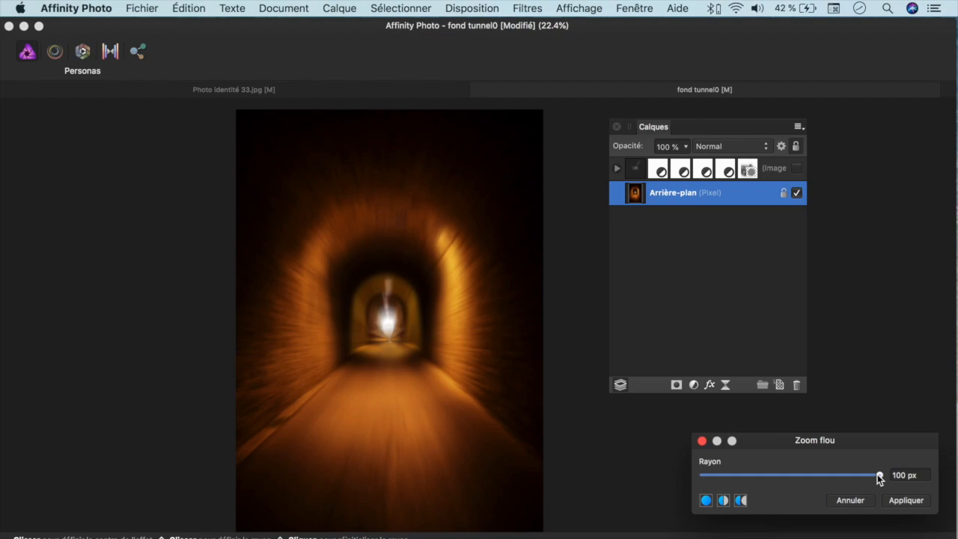
pyautogui.click(390, 393)
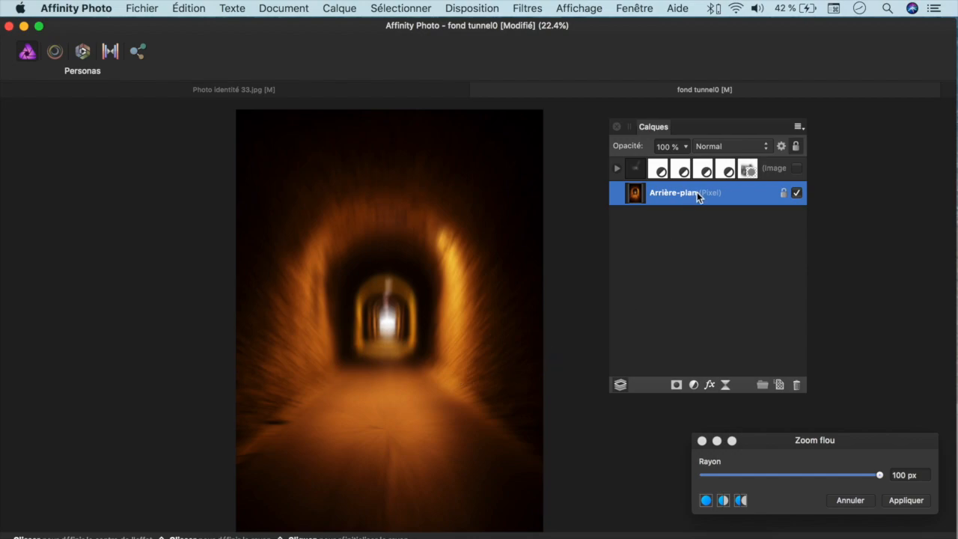
pyautogui.click(873, 502)
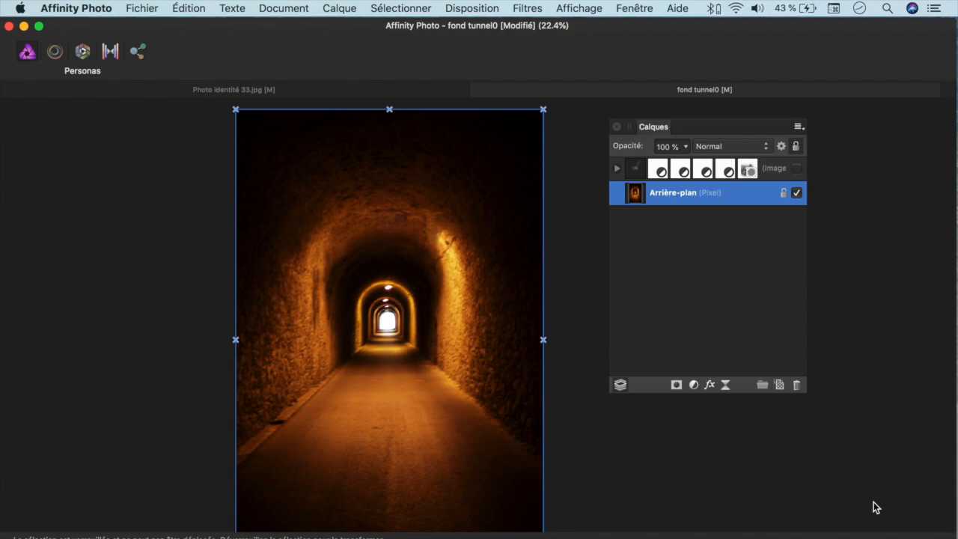
# Duplicate the tunnel's Arrière-plan layer and rename the duplicate copie.
pyautogui.rightClick(711, 196)
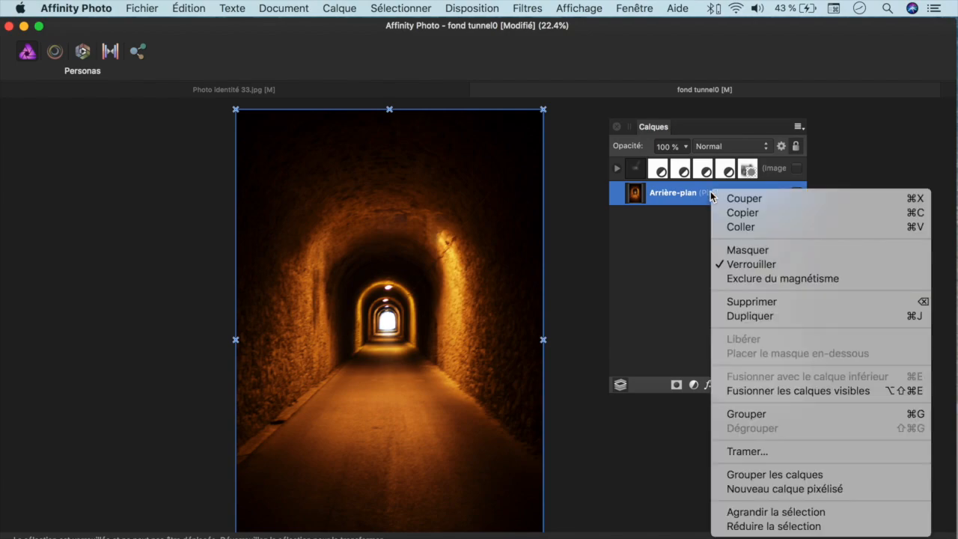
pyautogui.click(739, 317)
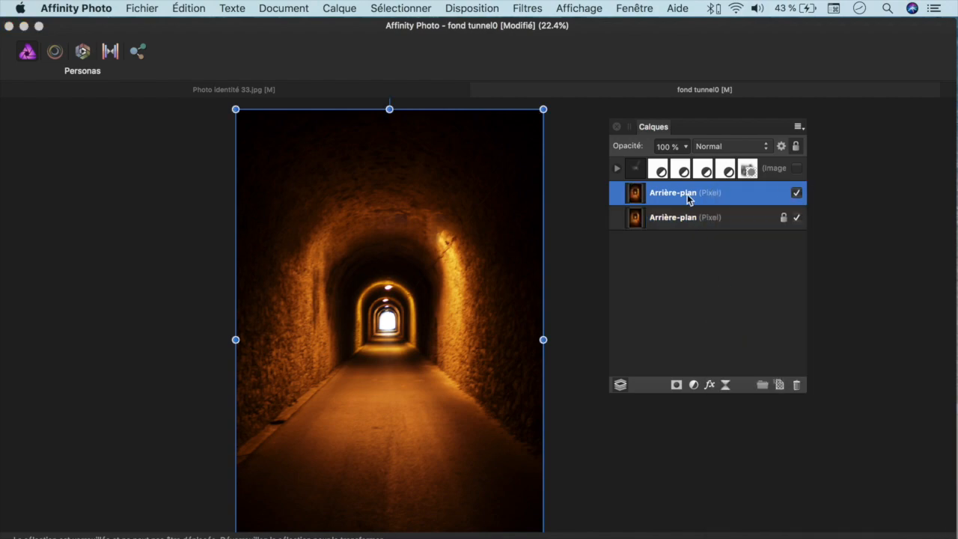
pyautogui.doubleClick(687, 194)
pyautogui.press('BackSpace')
pyautogui.write('co')
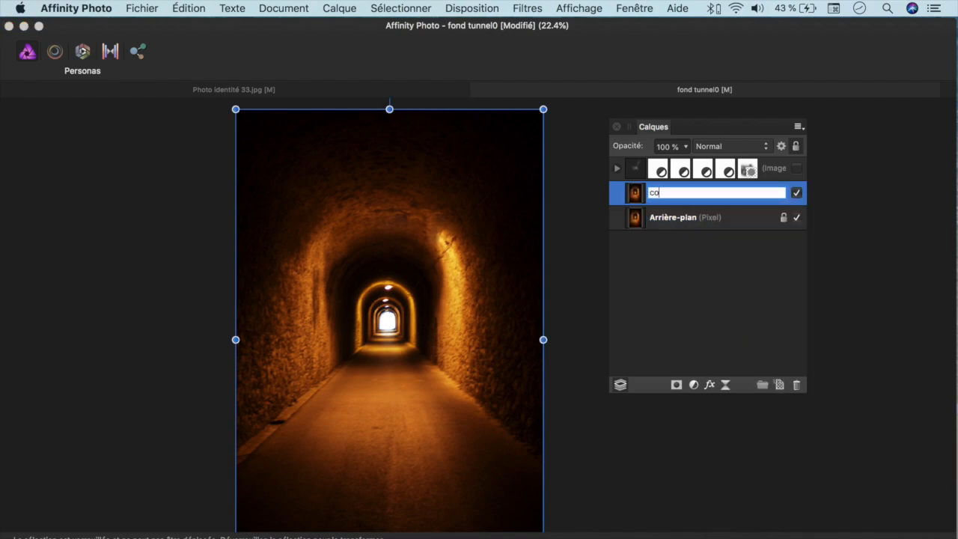
pyautogui.write('pie')
pyautogui.click(684, 249)
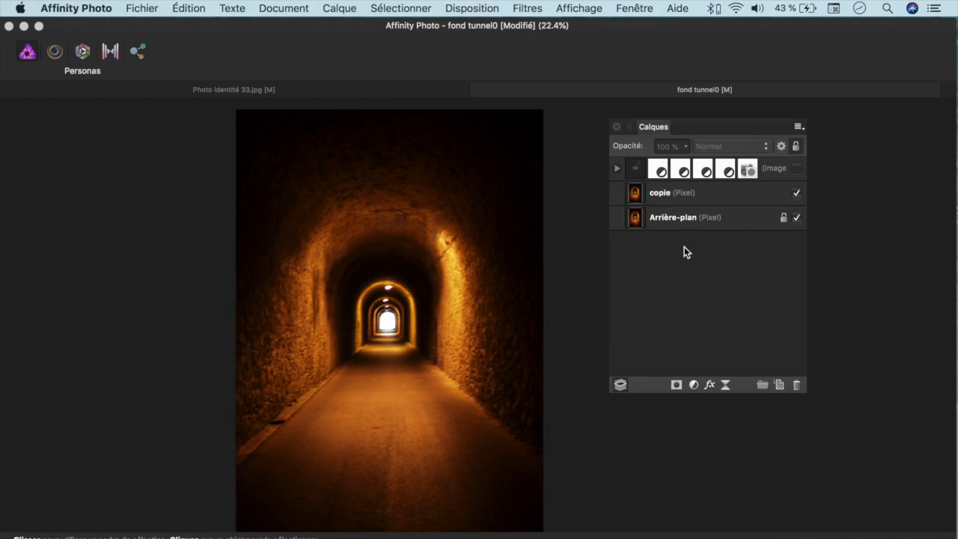
# Add a mask to the copie layer and keep that layer selected.
pyautogui.click(676, 195)
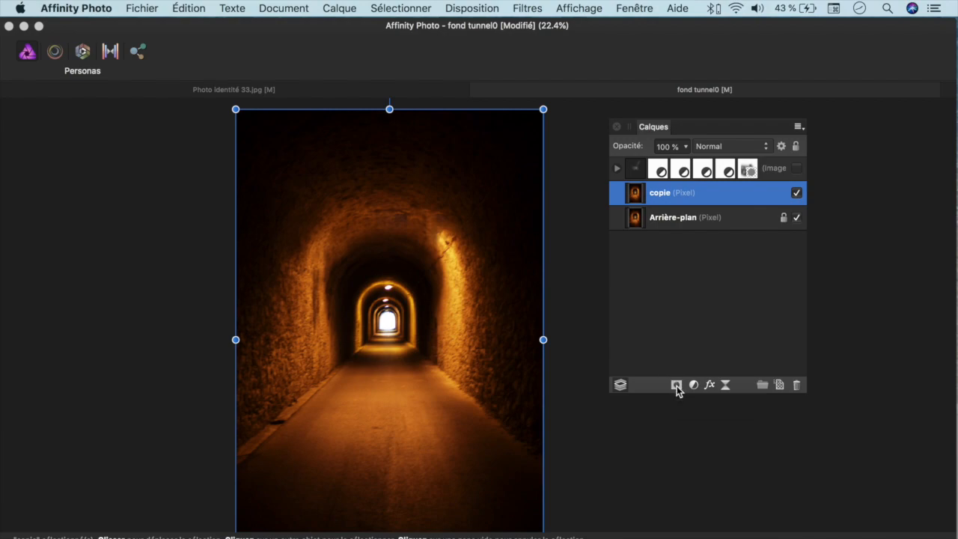
pyautogui.click(676, 386)
pyautogui.click(701, 204)
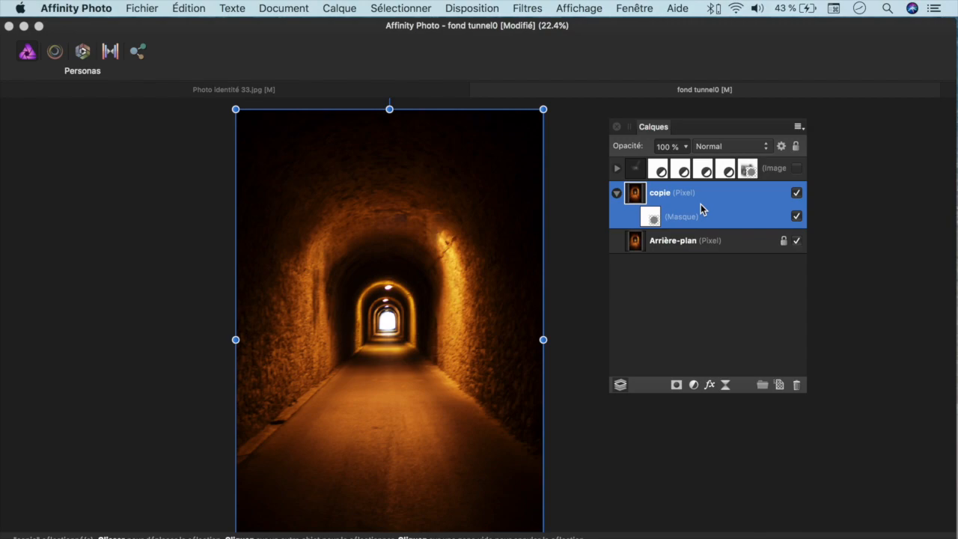
# Show the Couleur panel with black as the active colour.
pyautogui.click(561, 10)
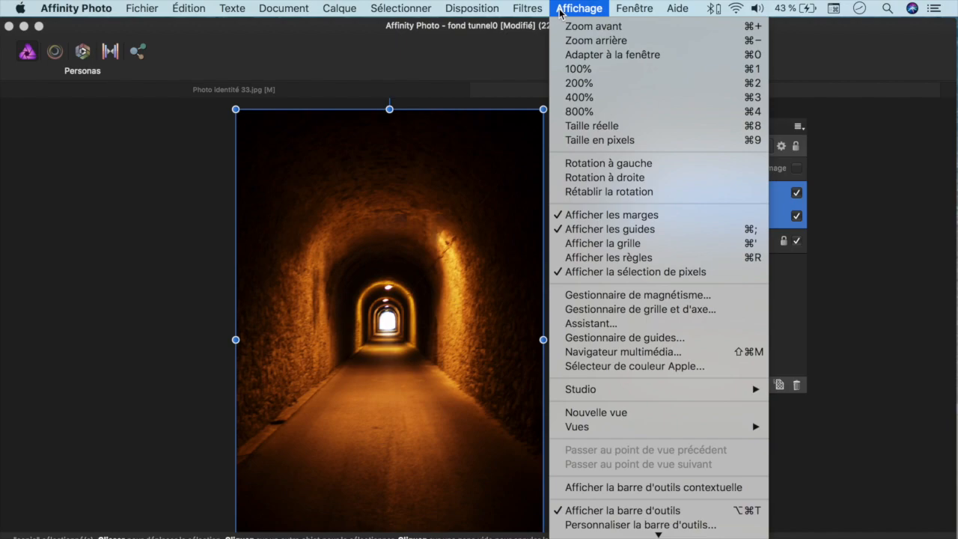
pyautogui.moveTo(677, 389)
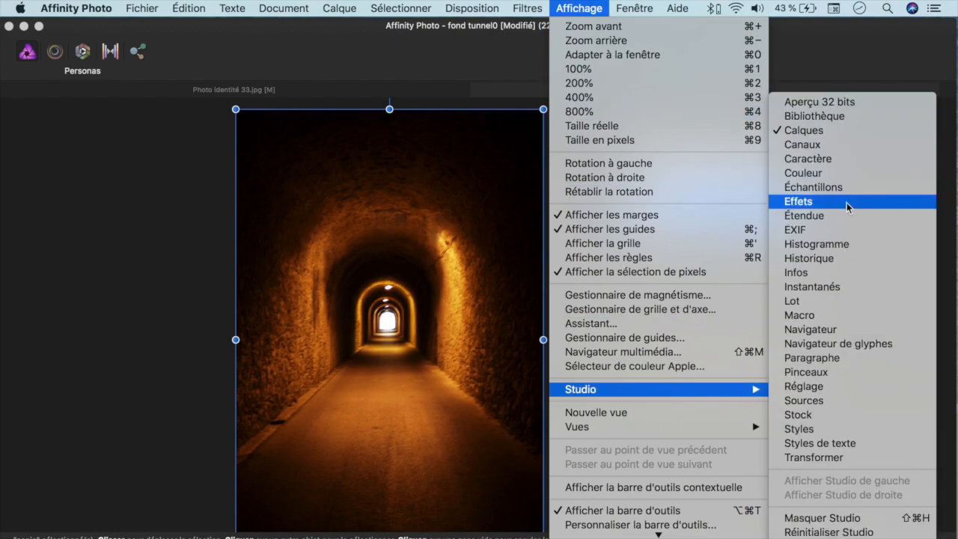
pyautogui.click(839, 173)
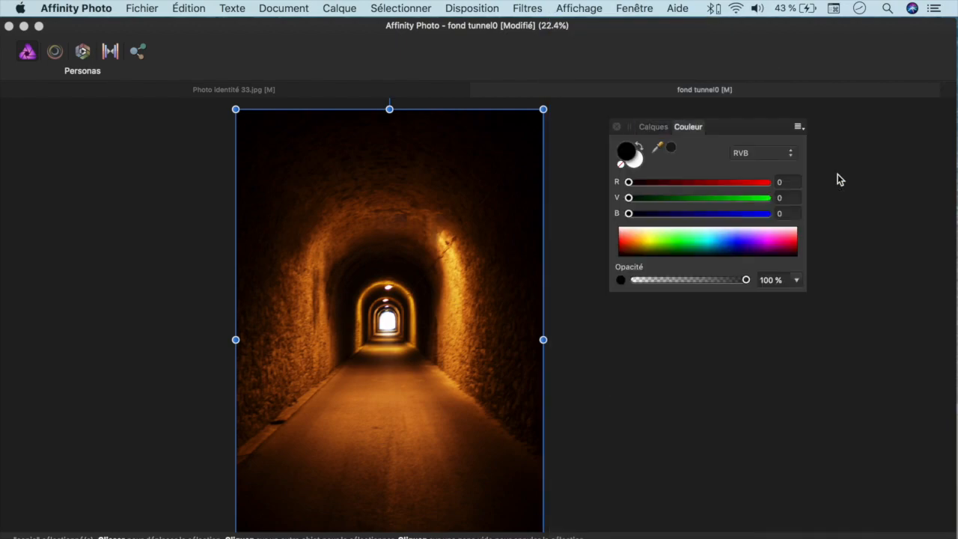
# Display the tools palette and activate the Outil Pinceau paintbrush.
pyautogui.click(588, 10)
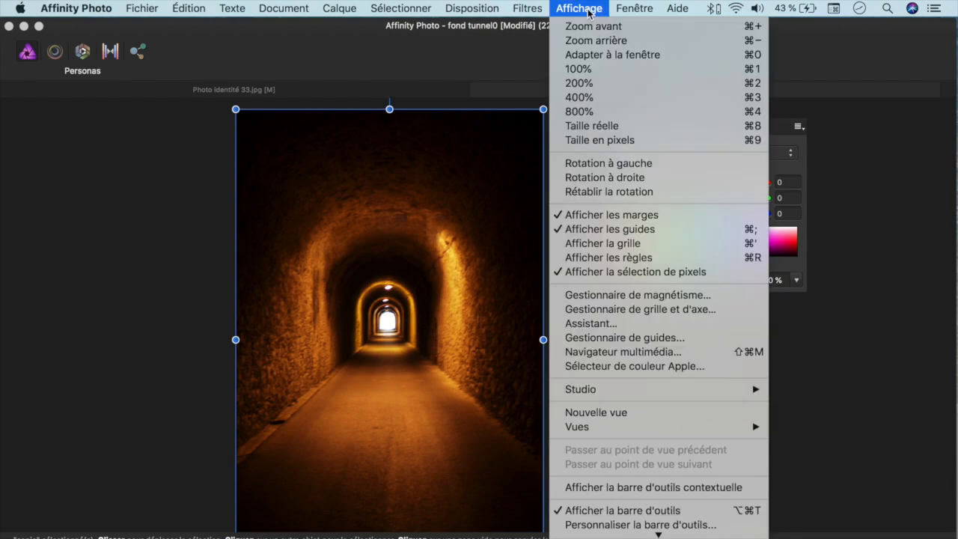
pyautogui.moveTo(658, 533)
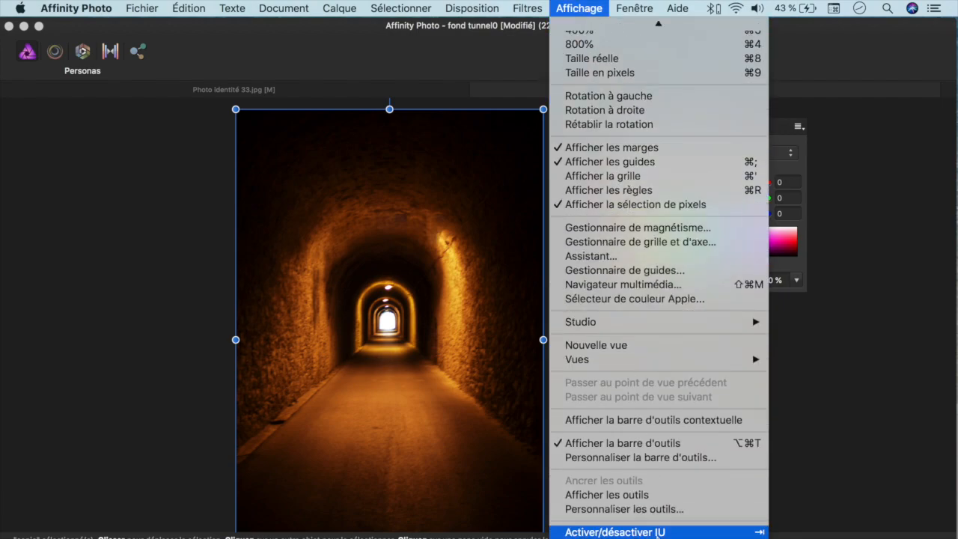
pyautogui.click(650, 495)
pyautogui.click(564, 271)
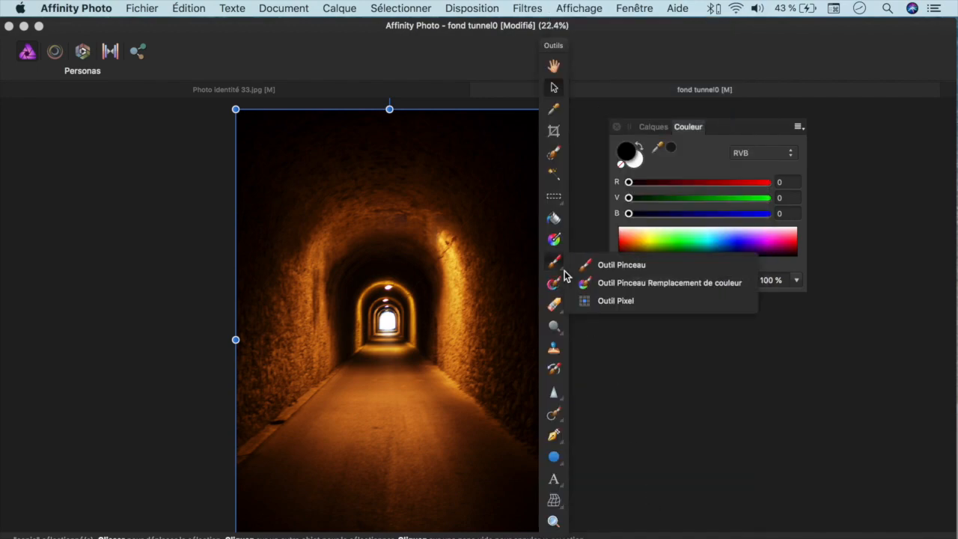
pyautogui.click(666, 267)
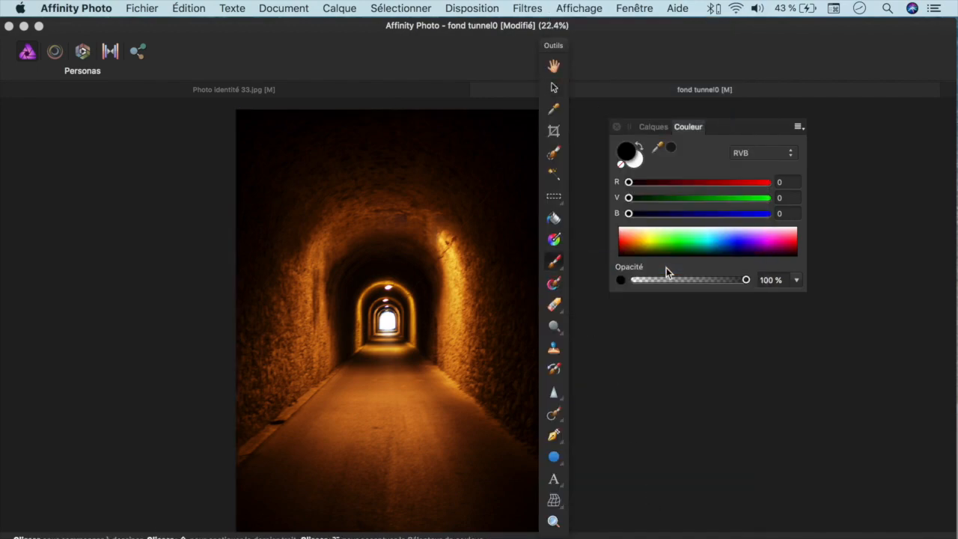
# Apply a Zoom flou filter with a 100 px radius to the copie layer and bring its layer list back into view.
pyautogui.click(528, 9)
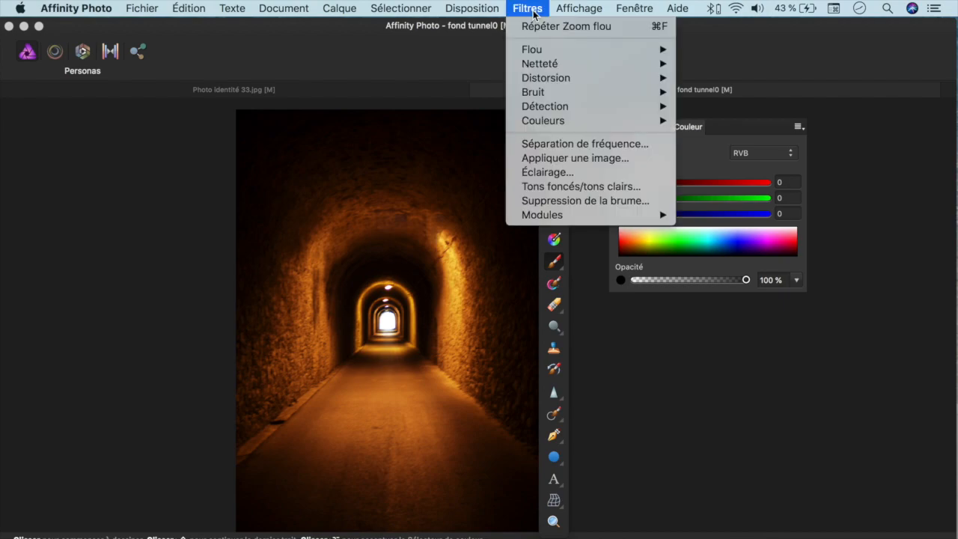
pyautogui.moveTo(532, 48)
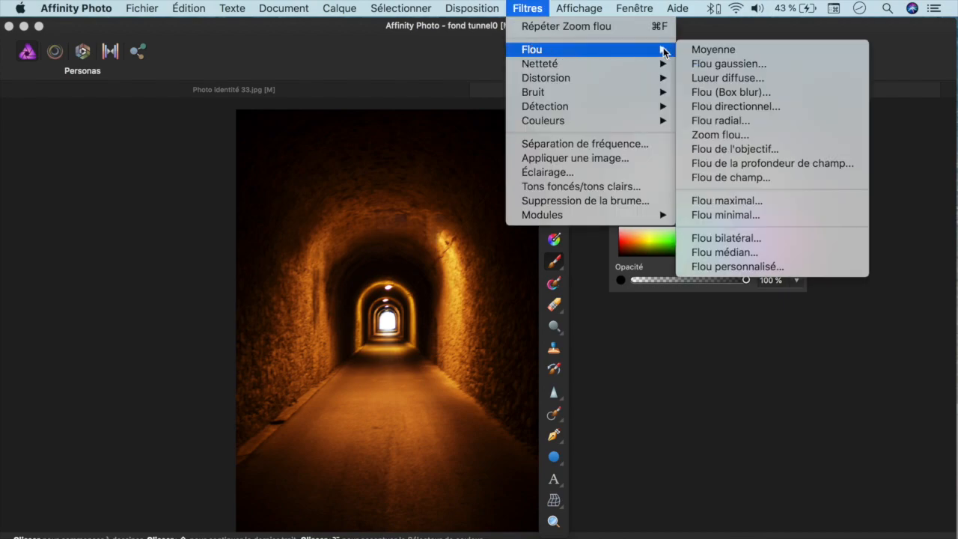
pyautogui.click(728, 135)
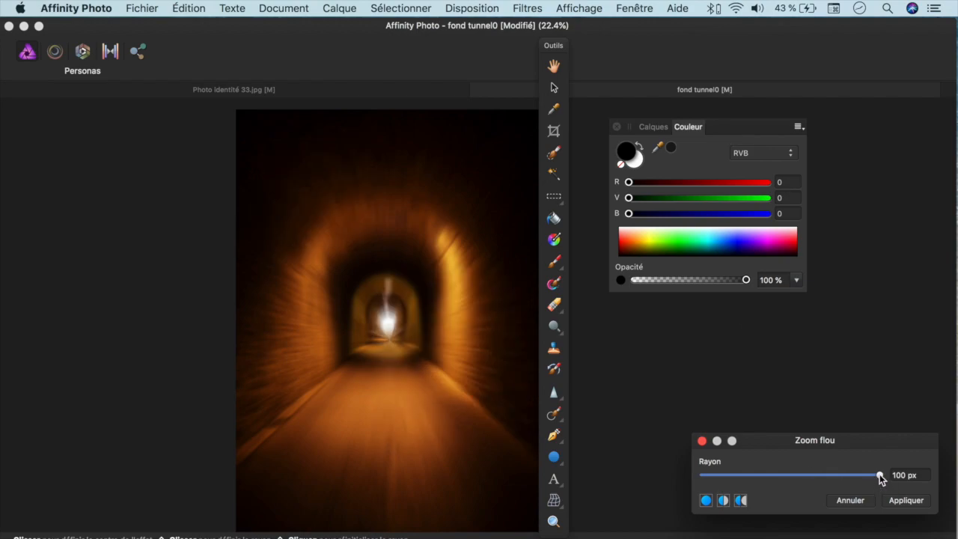
pyautogui.click(896, 501)
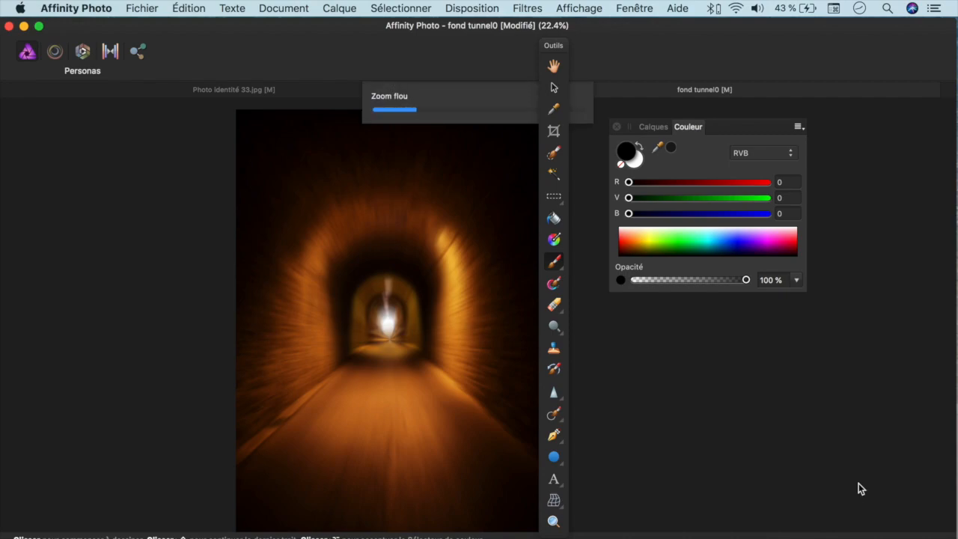
pyautogui.click(654, 127)
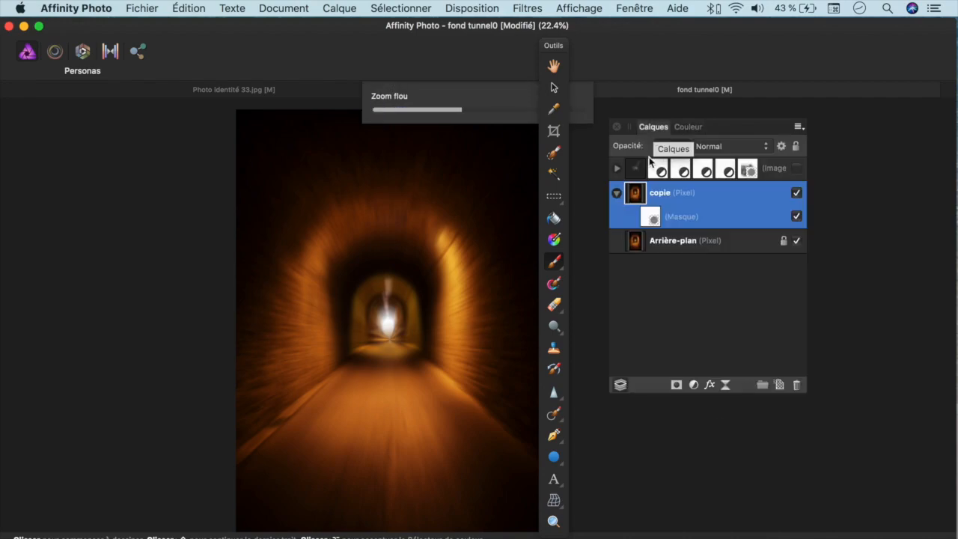
# Paint black on the copie layer's mask over the tunnel's far end and the central road to remove the blur there.
pyautogui.click(655, 215)
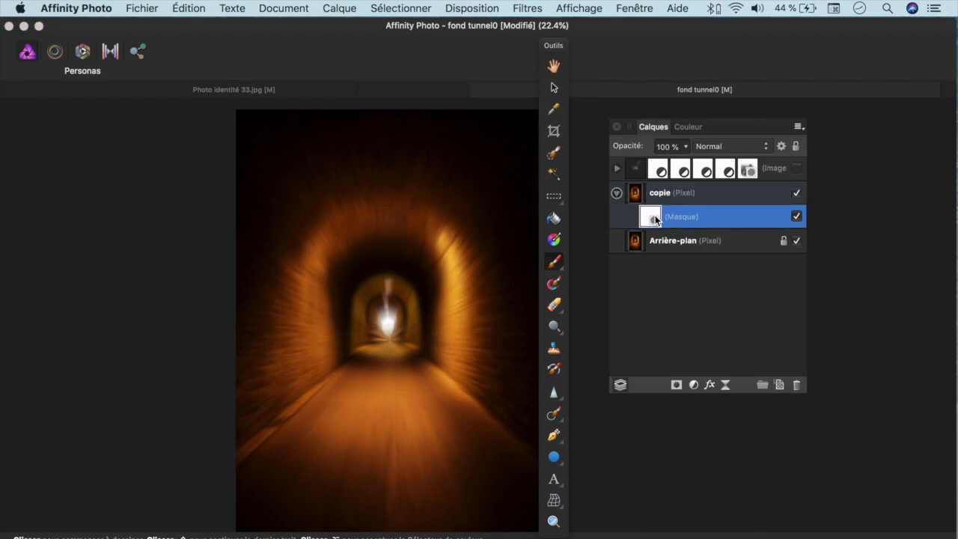
pyautogui.click(697, 125)
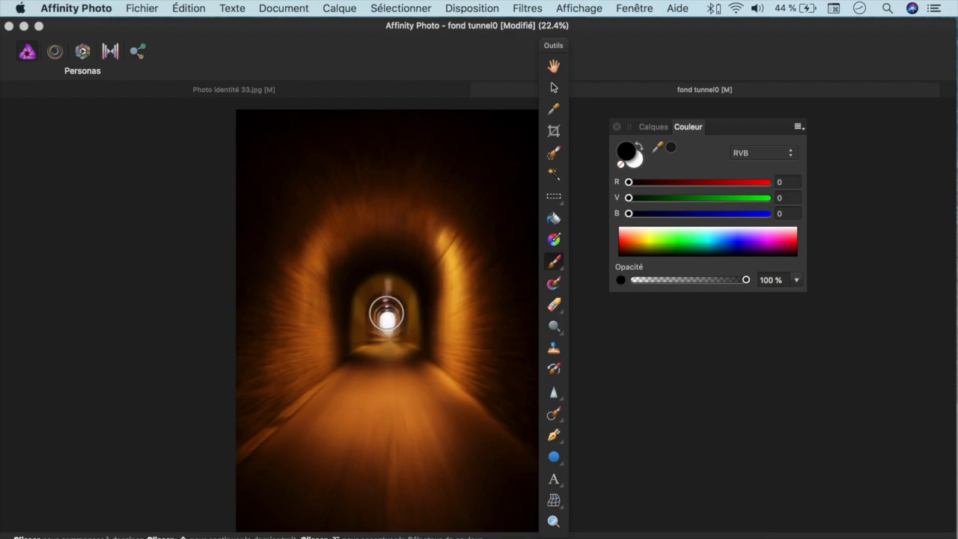
pyautogui.click(386, 315)
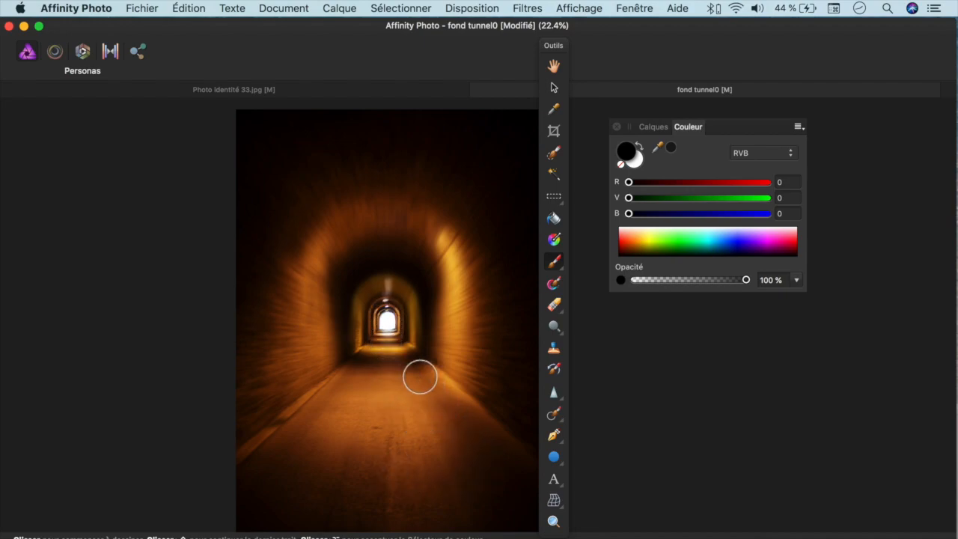
# Make the top image layer with the suspended figure visible and move the tools palette clear of the picture.
pyautogui.click(645, 127)
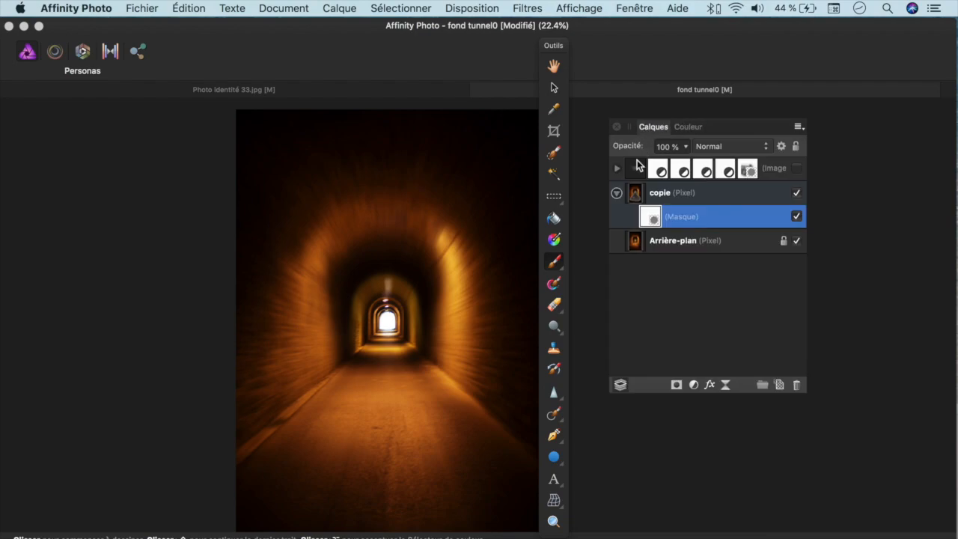
pyautogui.click(796, 170)
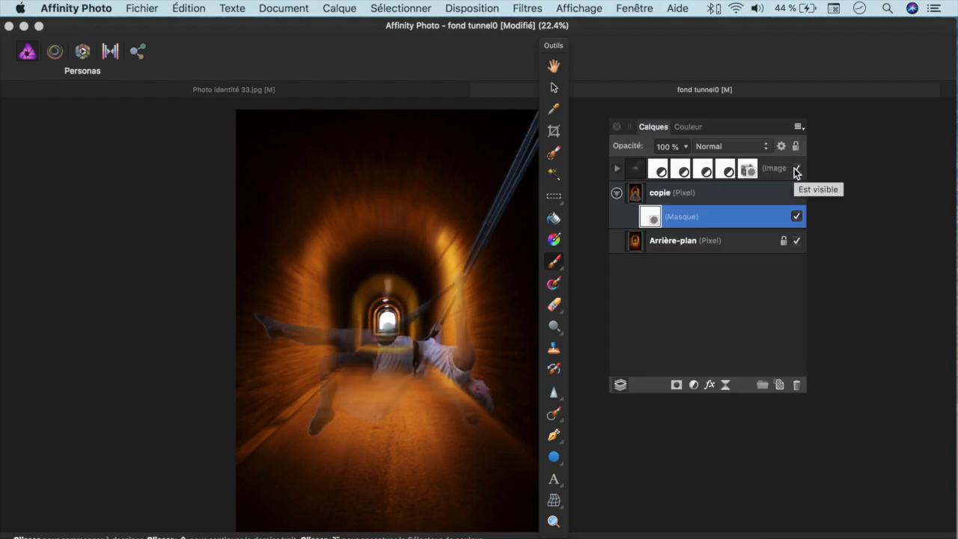
pyautogui.moveTo(564, 50); pyautogui.dragTo(856, 71)
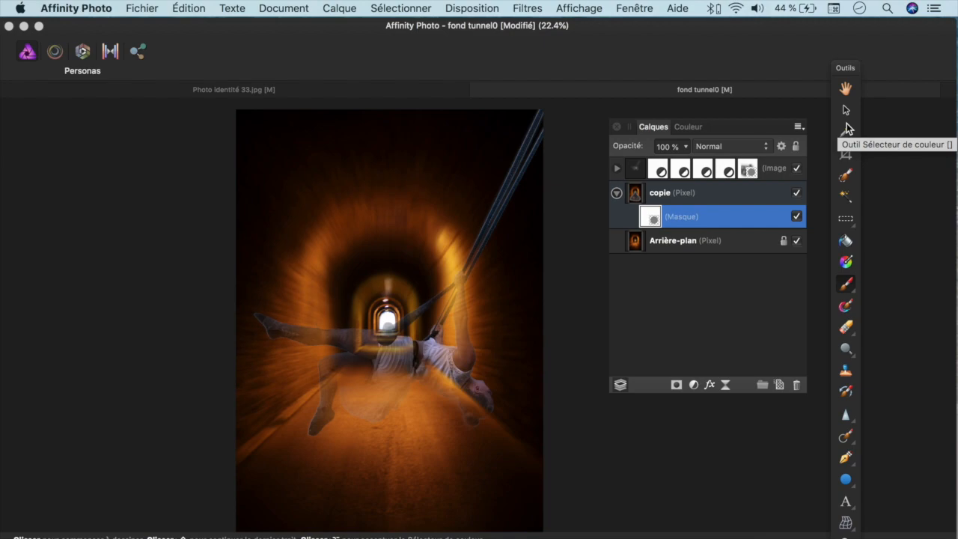
# Make white the active colour and paint on the copie layer's mask just above the tunnel's far opening to restore the blur.
pyautogui.click(689, 127)
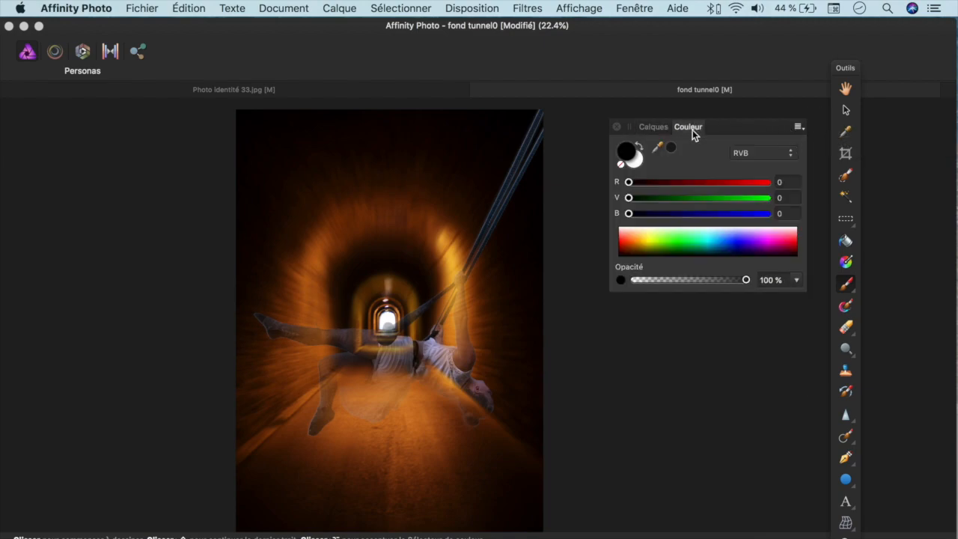
pyautogui.click(637, 160)
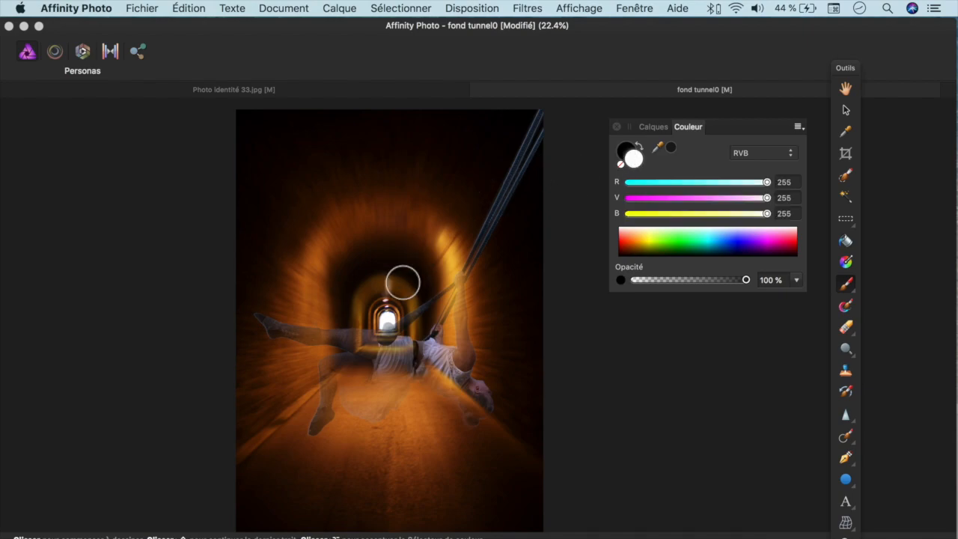
pyautogui.click(388, 294)
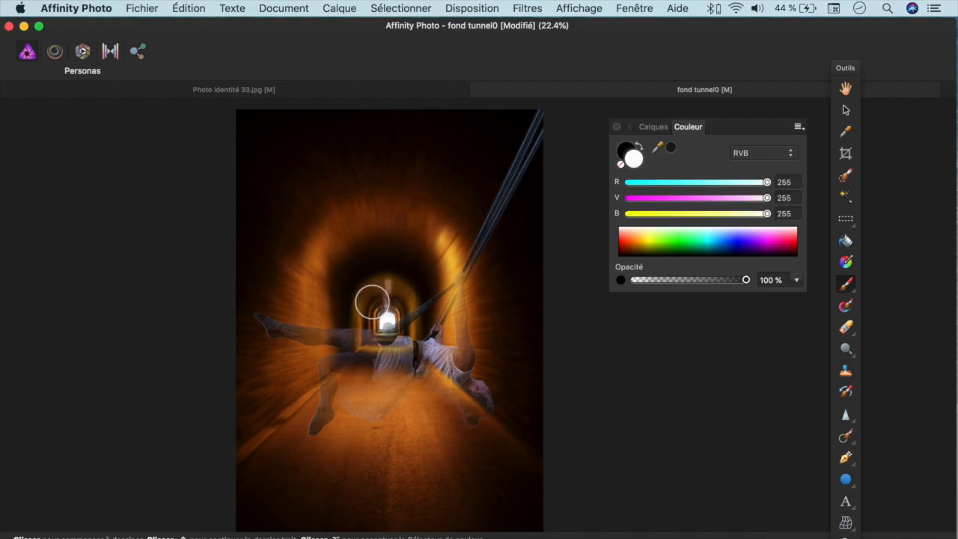